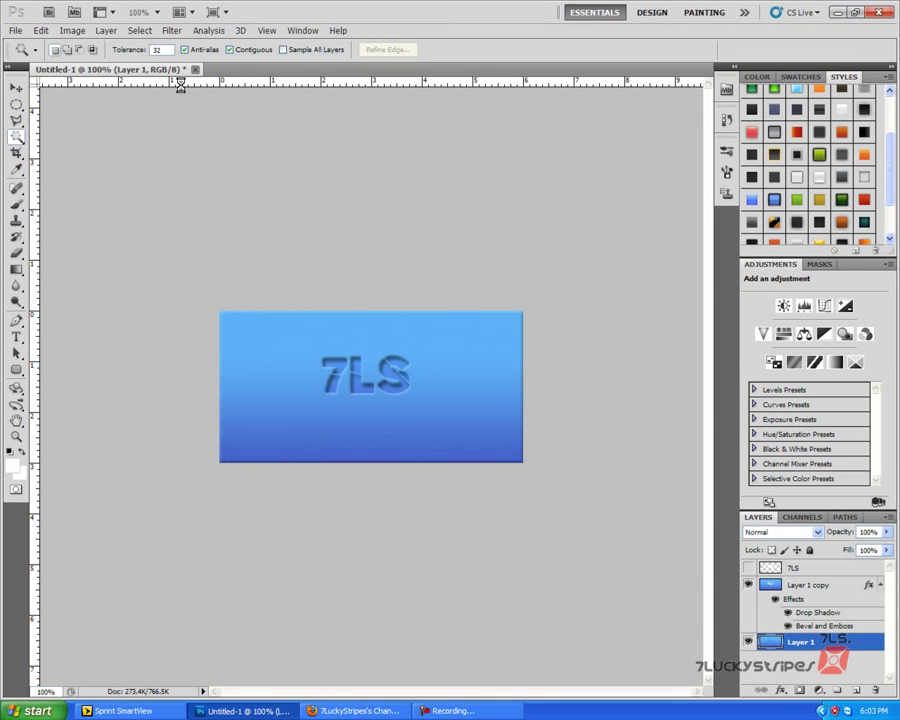
- Close the finished 7LS banner document with Ctrl+W
key("ctrl+w")
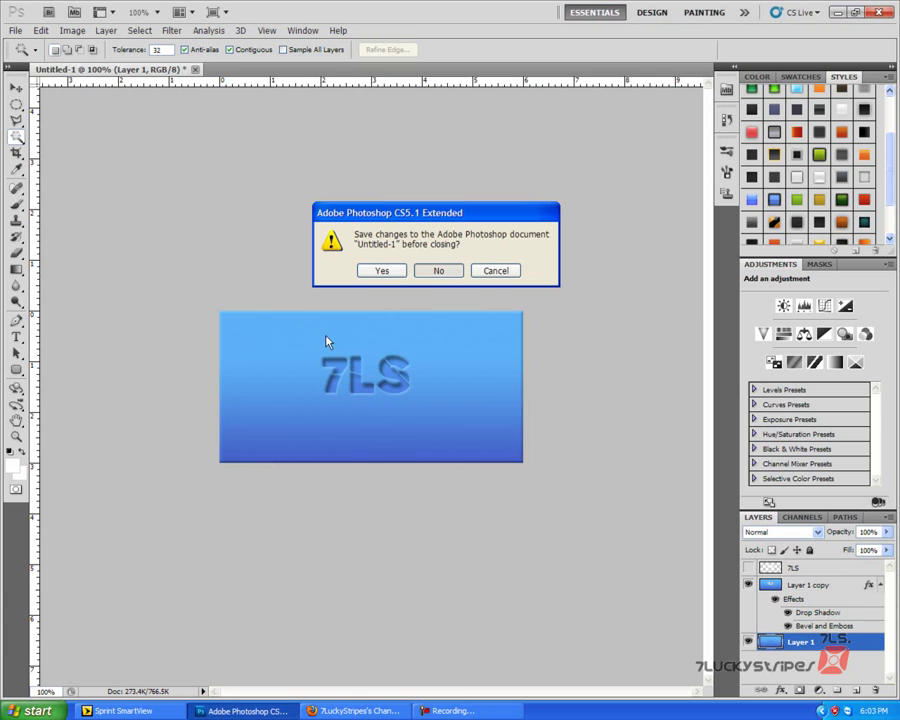
- Discard changes, then create a new 6 x 3 inch, 72 ppi RGB document with a transparent background
key("n")
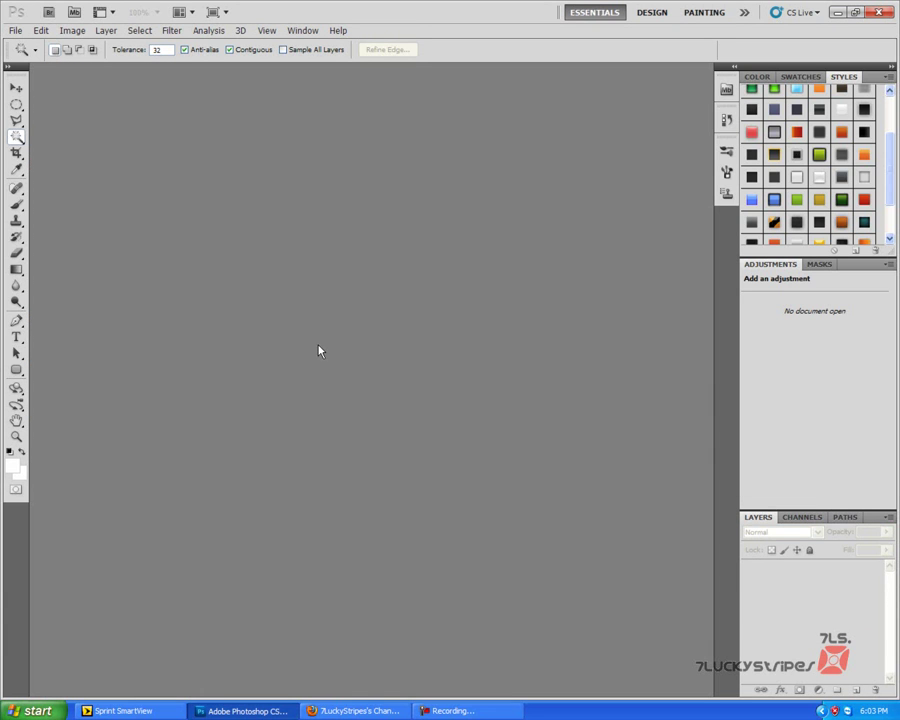
left_click(16, 31)
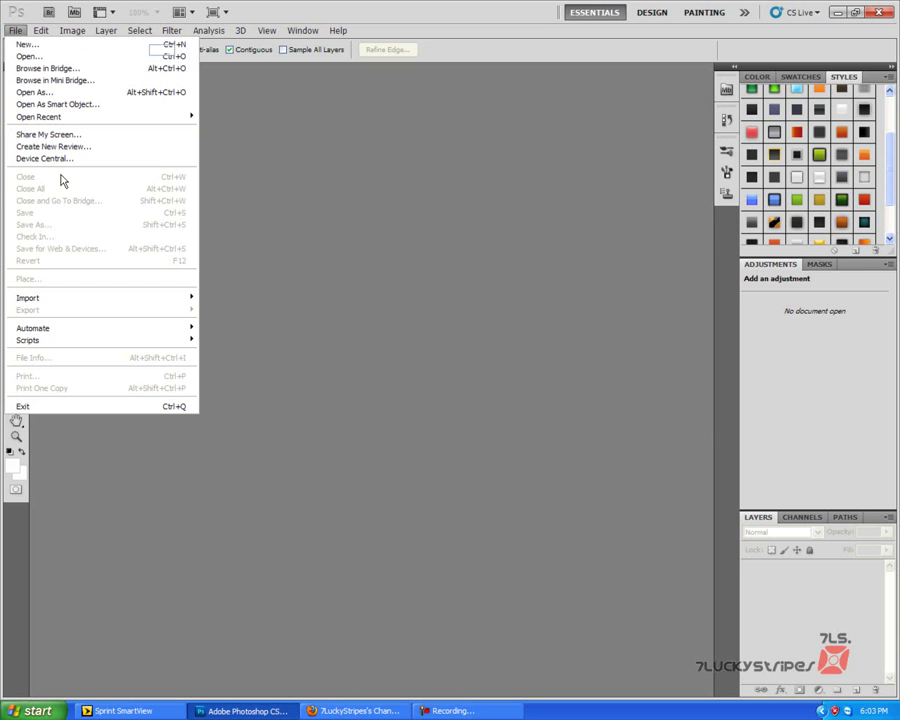
key("ctrl+n")
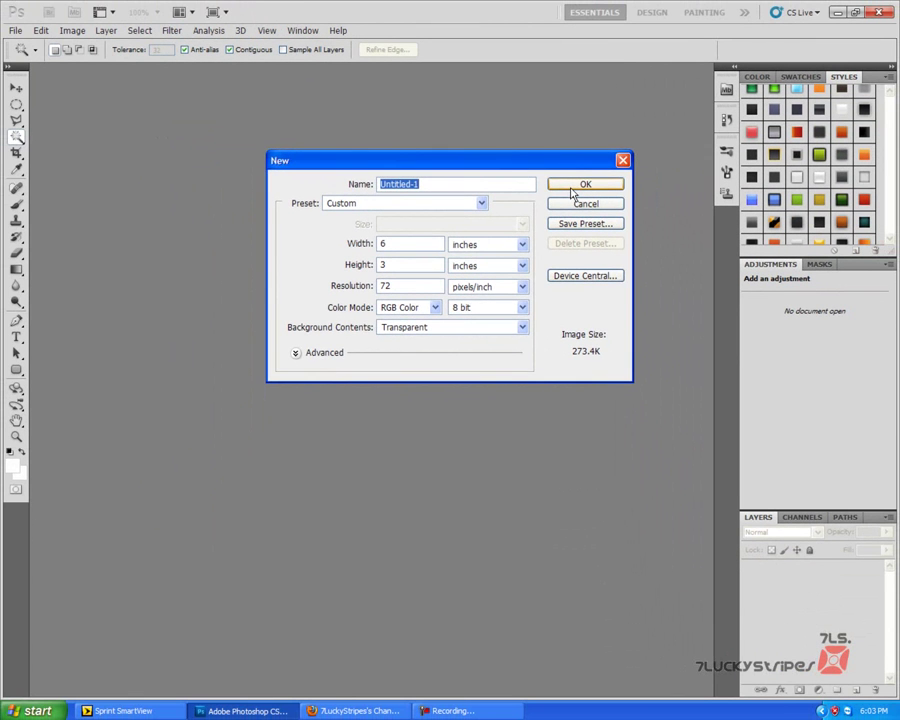
left_click(573, 192)
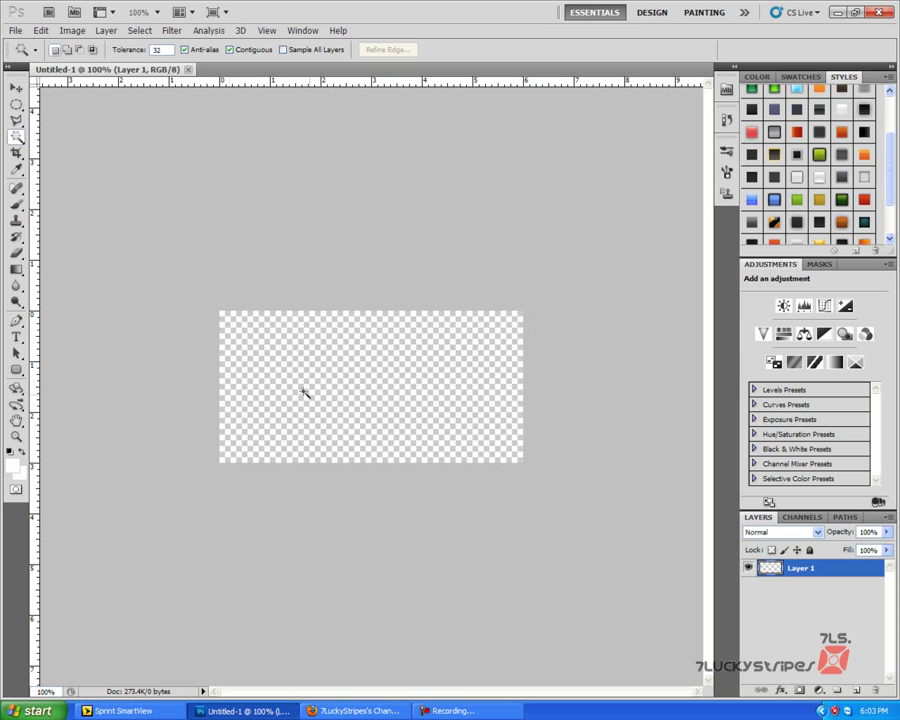
- With the Gradient tool, set the gradient's start colour stop to light blue
left_click(16, 269)
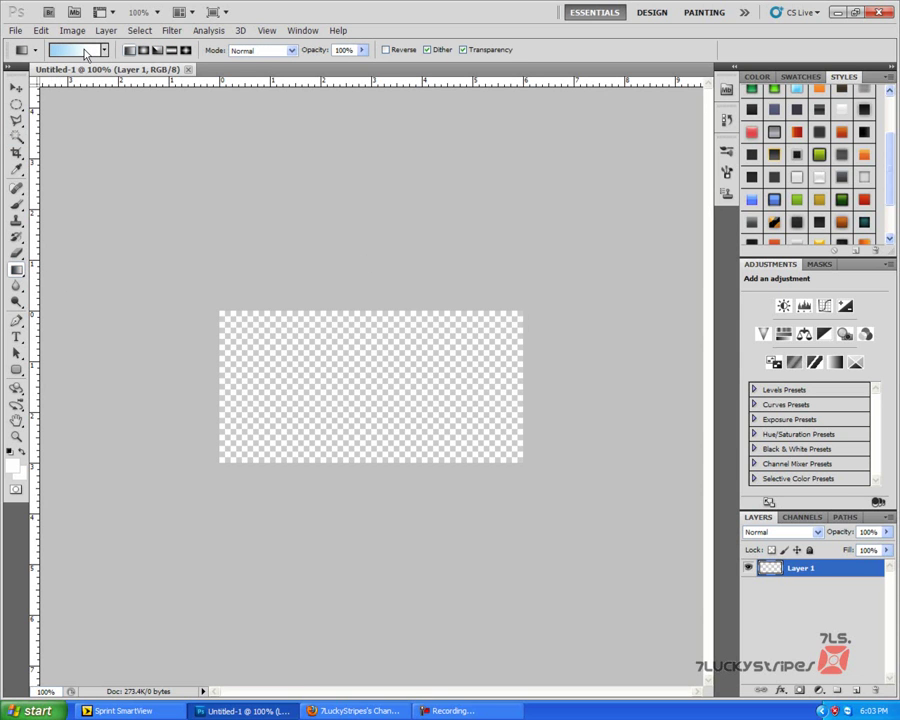
left_click(86, 53)
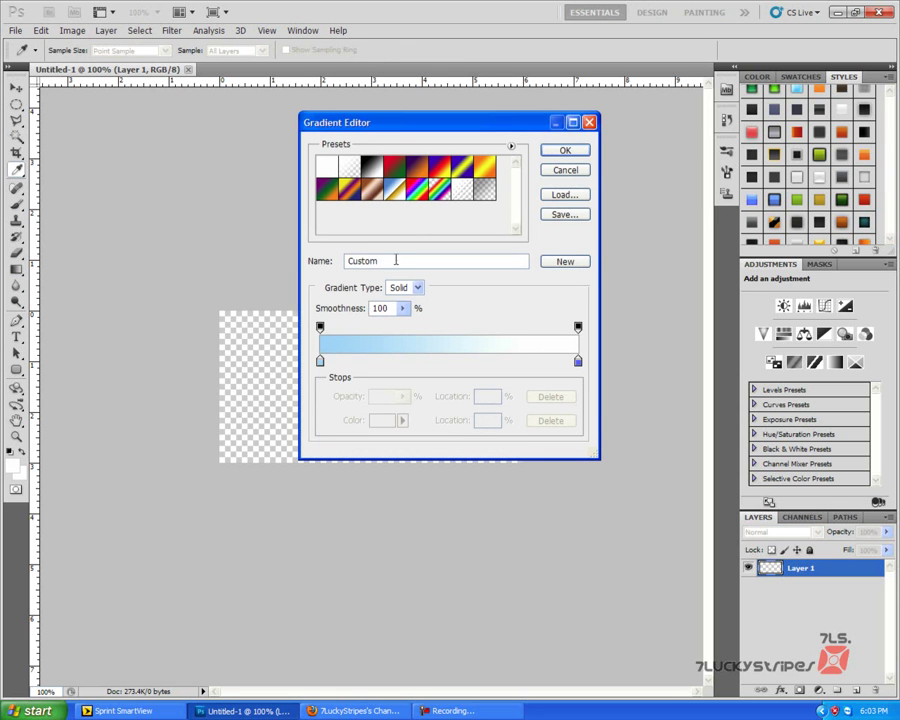
left_click(320, 361)
double_click(320, 361)
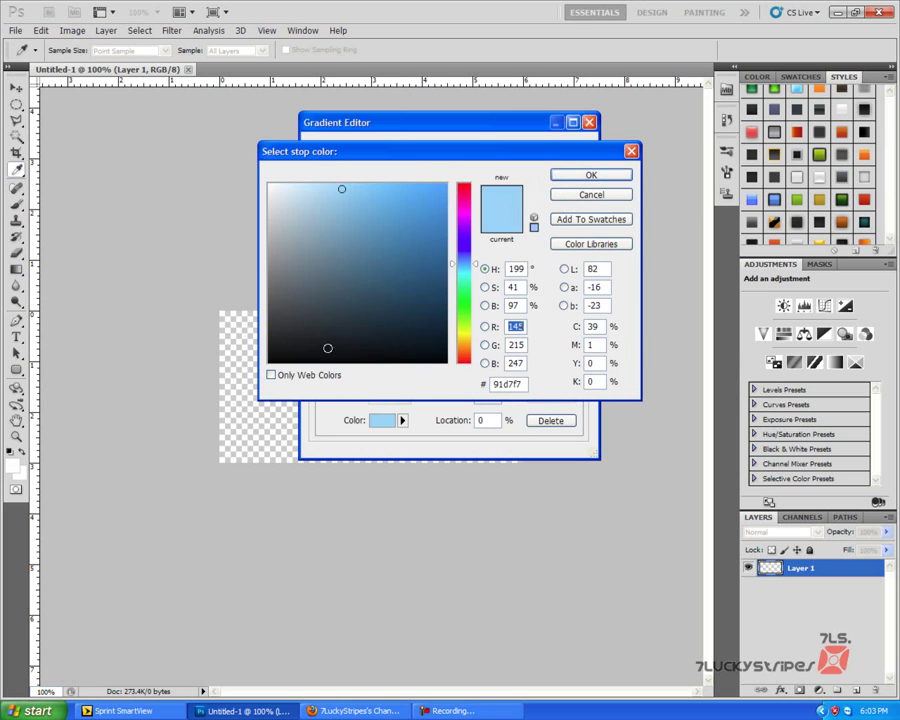
mouse_move(357, 319)
left_mouse_down()
mouse_move(398, 293)
mouse_move(418, 255)
mouse_move(412, 209)
mouse_move(417, 199)
mouse_move(436, 207)
mouse_move(443, 198)
mouse_move(426, 197)
left_mouse_up()
left_click(591, 175)
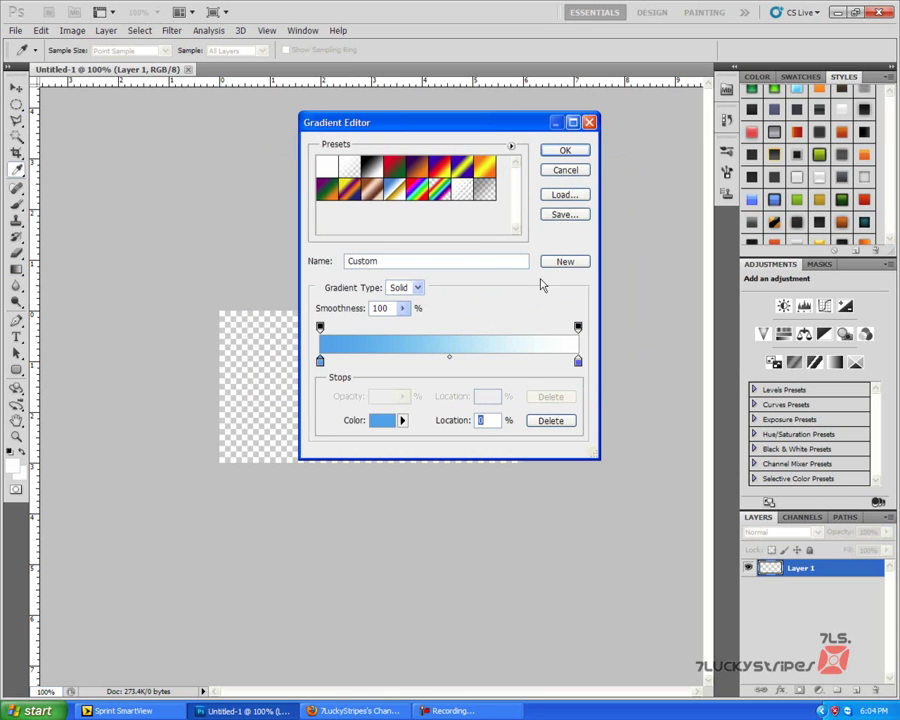
- Set the gradient's end colour stop to dark blue 17529a and accept the gradient
double_click(578, 364)
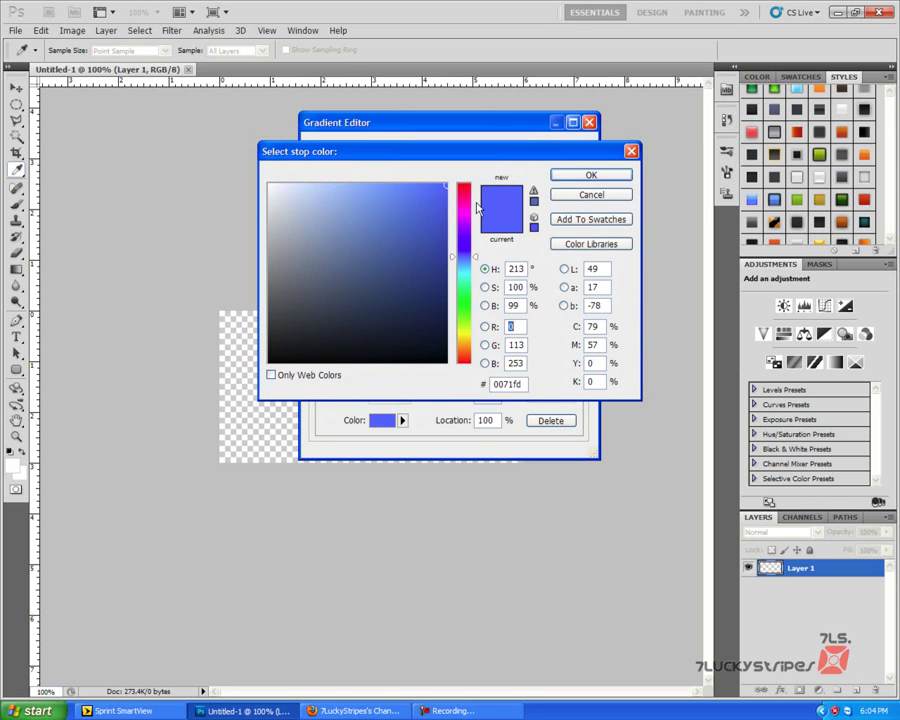
left_click(591, 176)
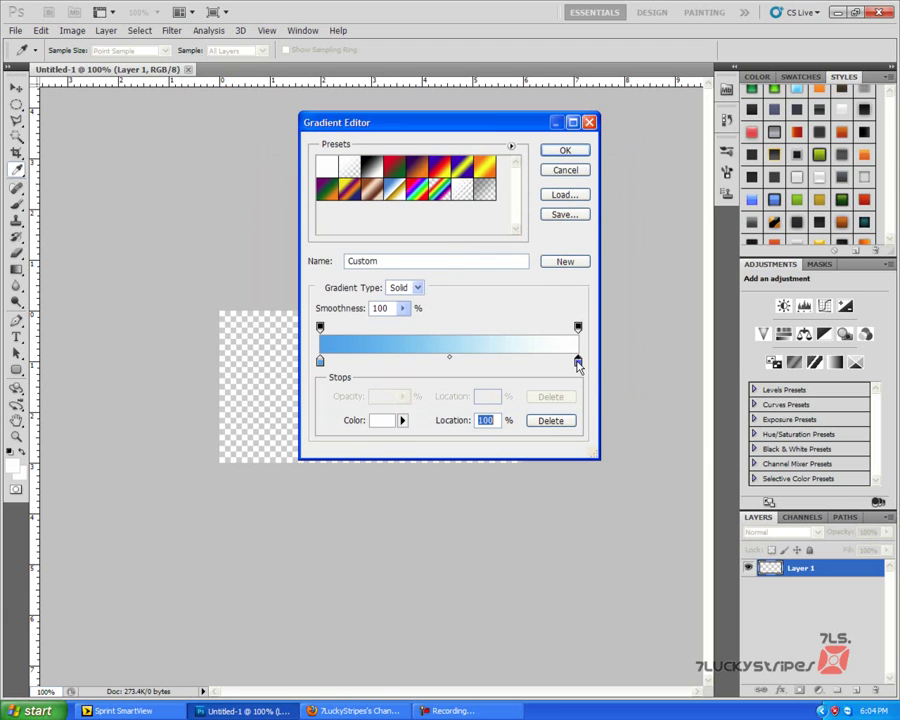
left_click(578, 362)
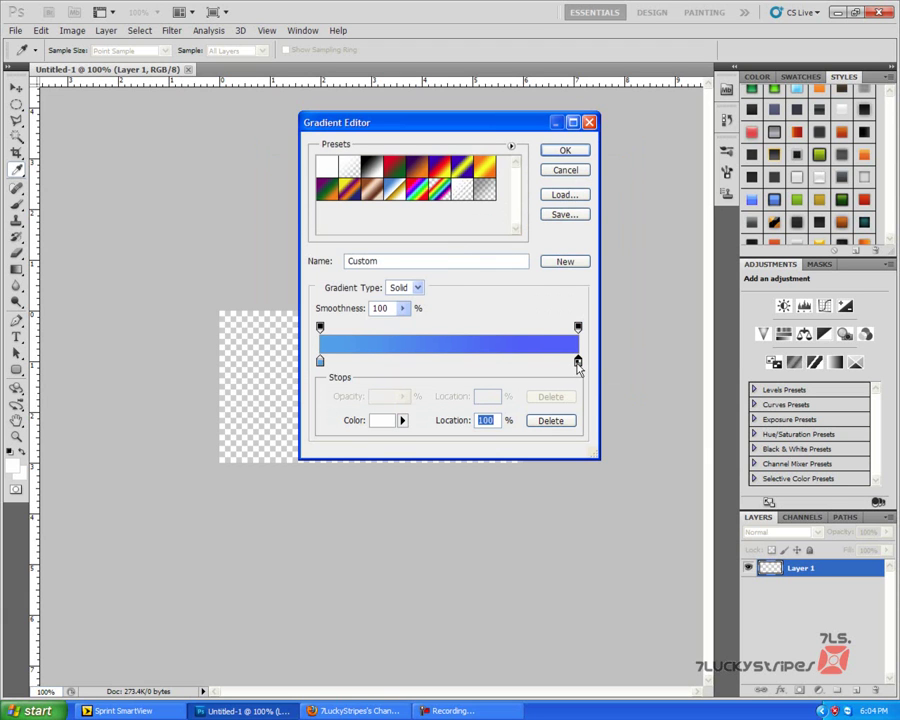
double_click(578, 362)
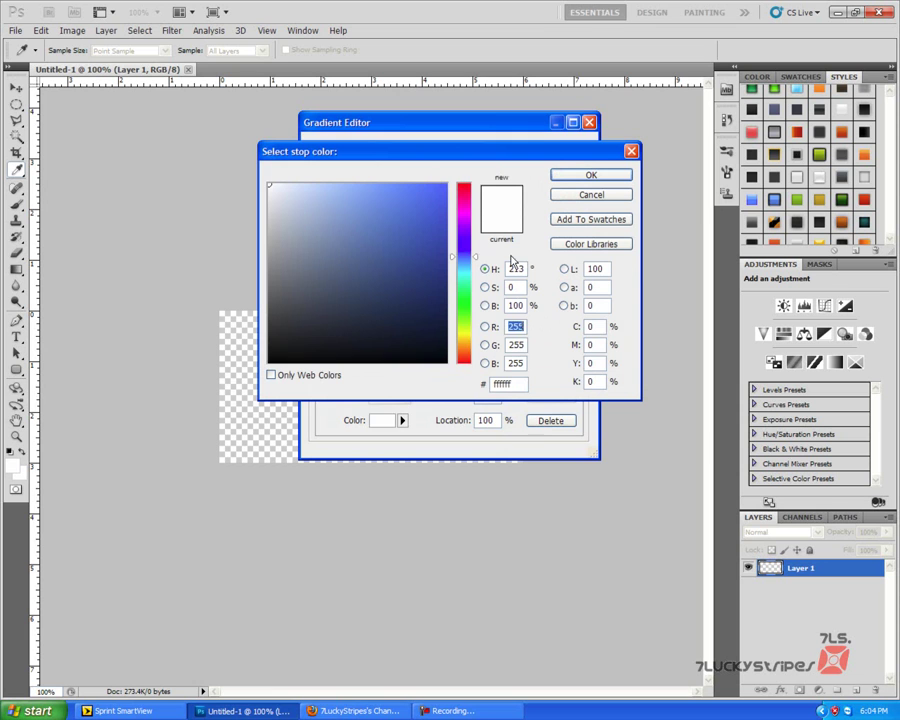
left_click_drag(440, 256, 420, 254)
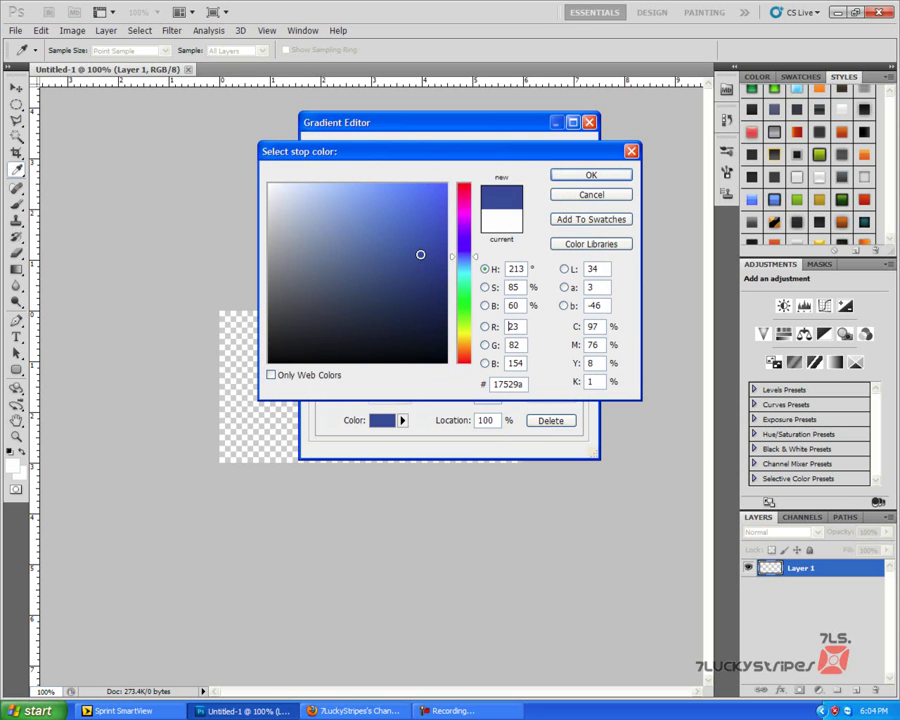
left_click(588, 176)
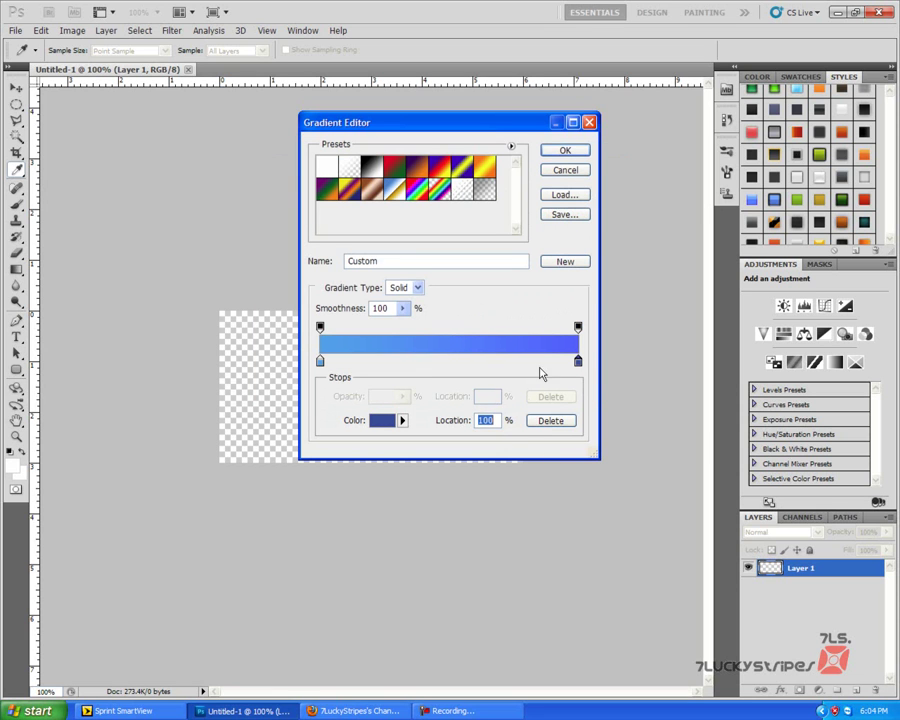
left_click(578, 362)
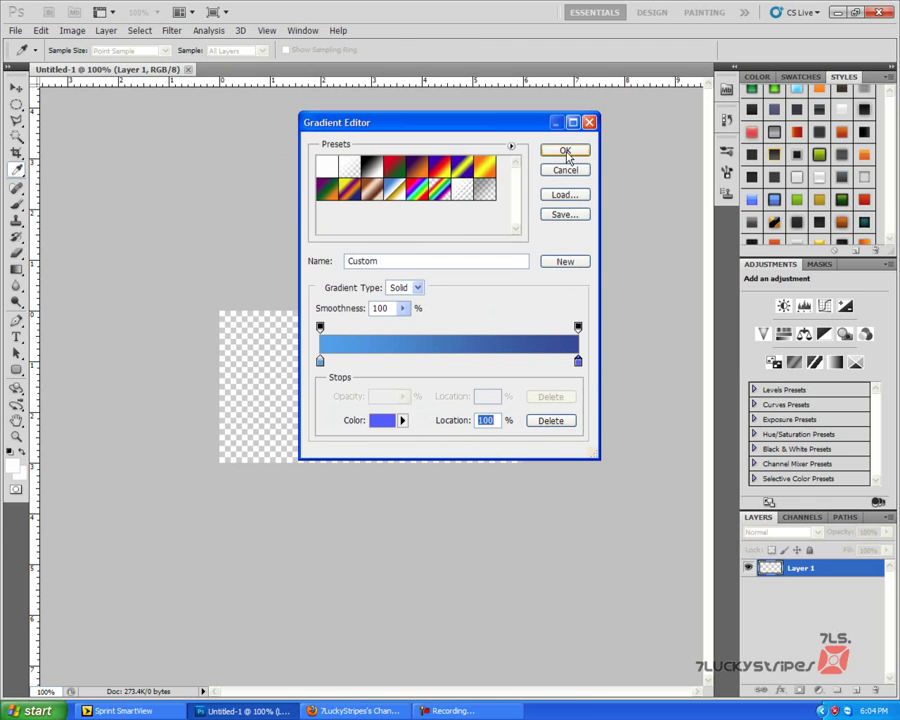
left_click(566, 152)
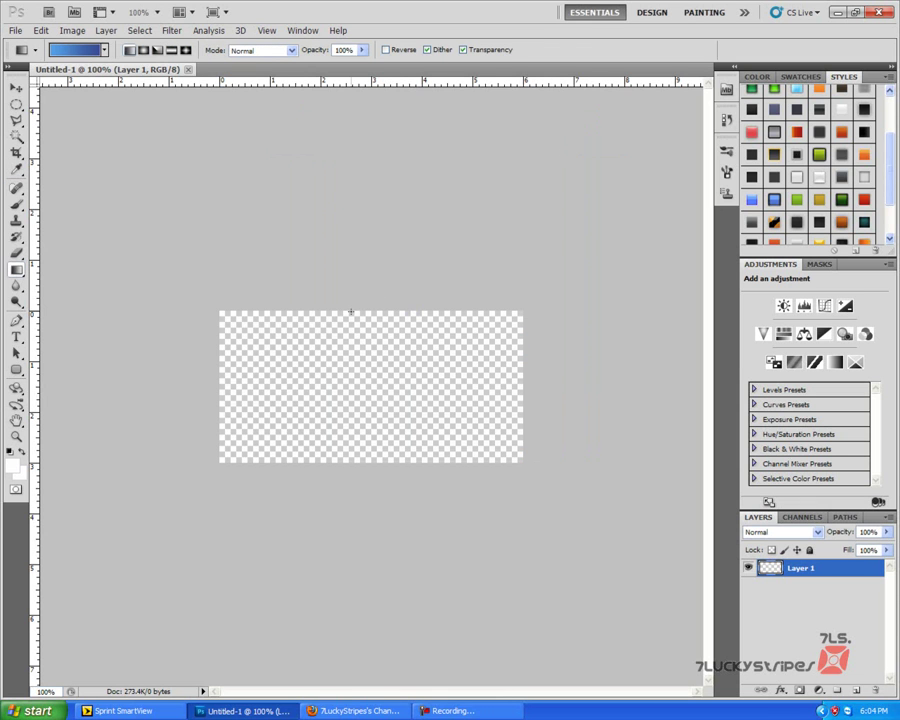
- Drag the gradient vertically down Layer 1, redrawing until the top stays light blue
left_click_drag(351, 313, 352, 454)
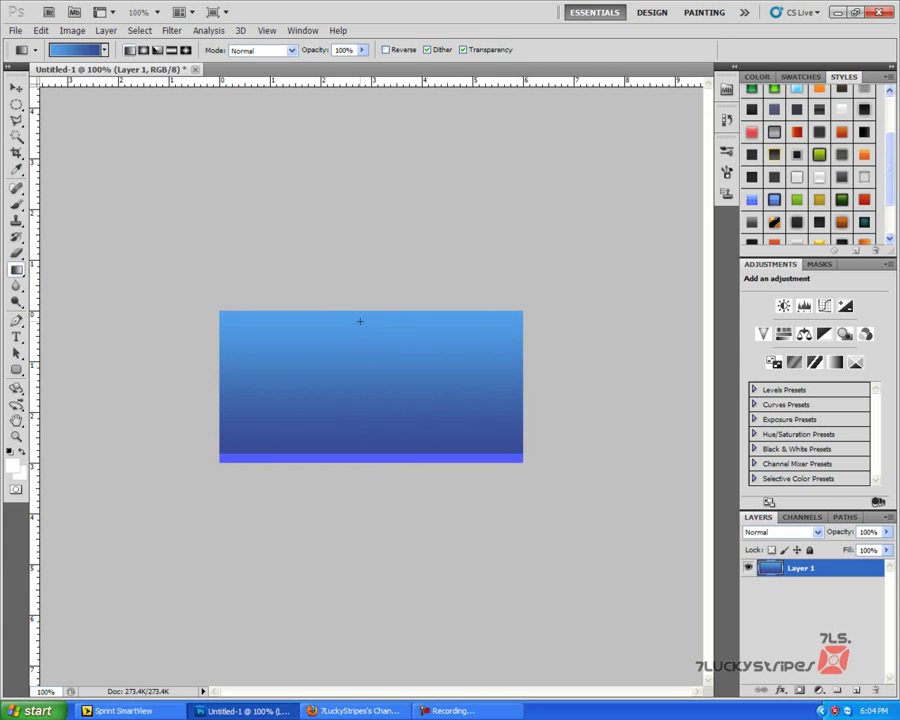
left_click_drag(360, 321, 340, 498)
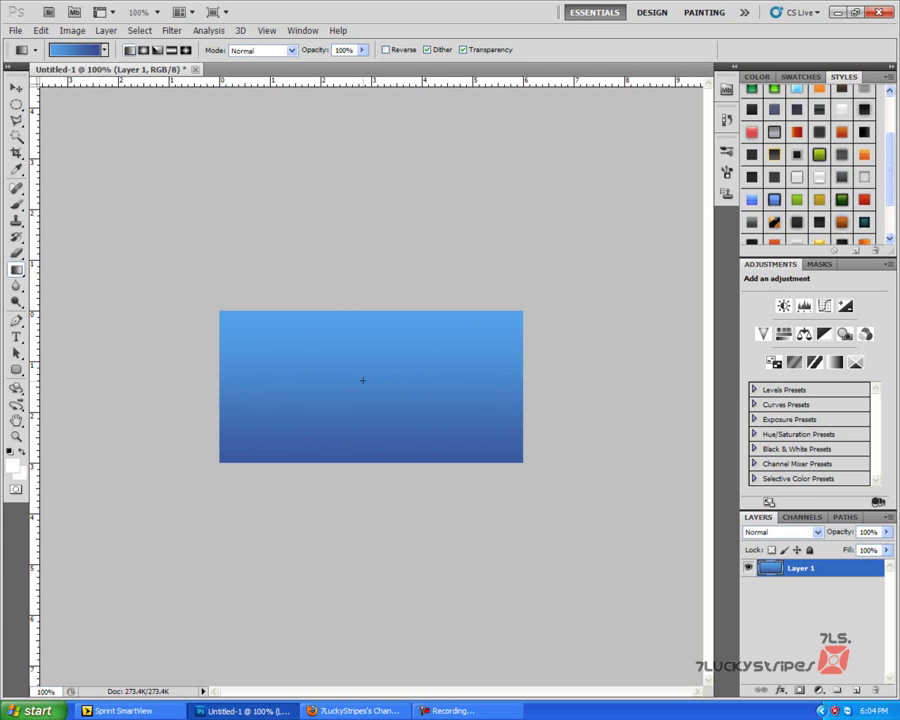
left_click_drag(362, 376, 362, 514)
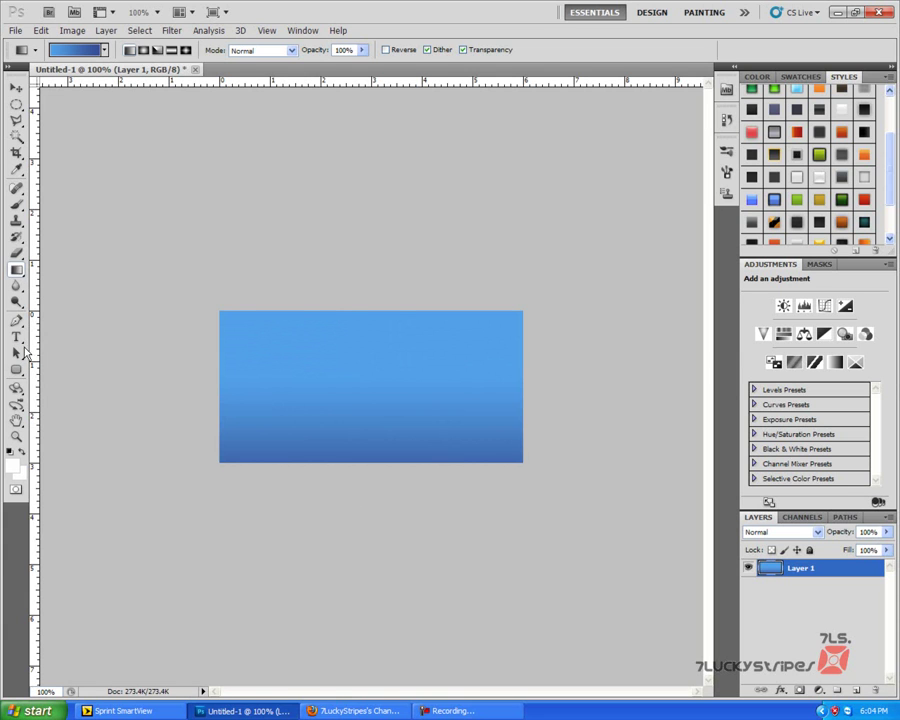
- Type '7LS' on the blue canvas and move it to the centre
left_click(16, 337)
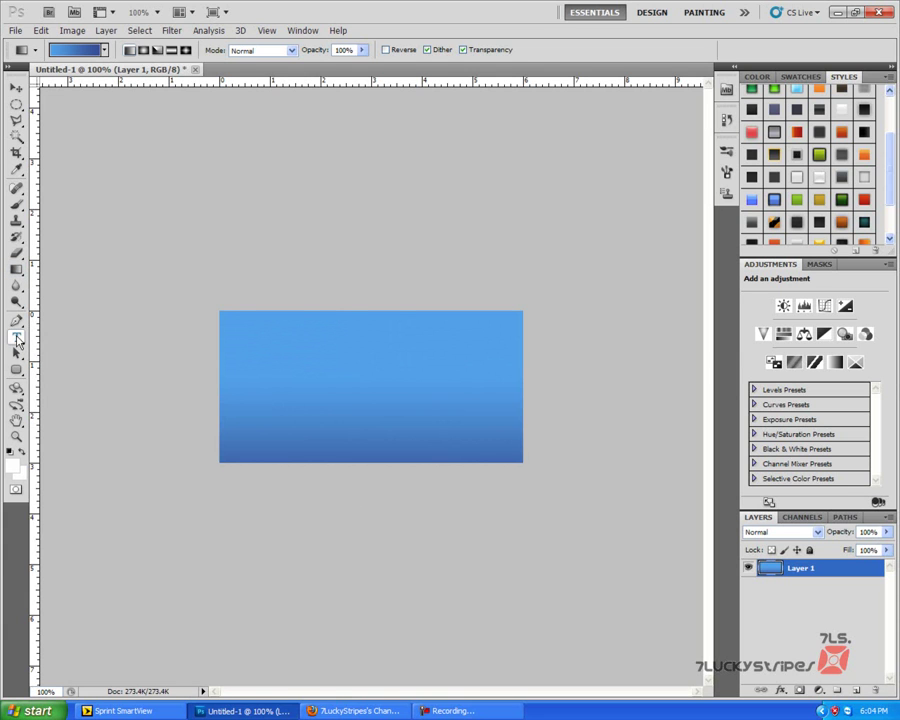
left_click(292, 370)
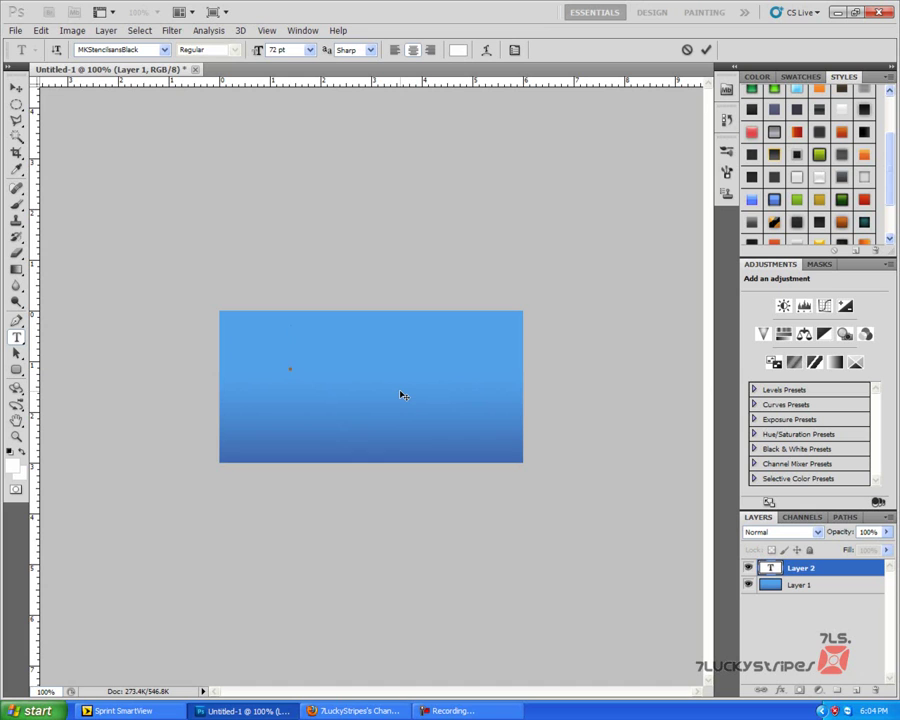
type("7LS")
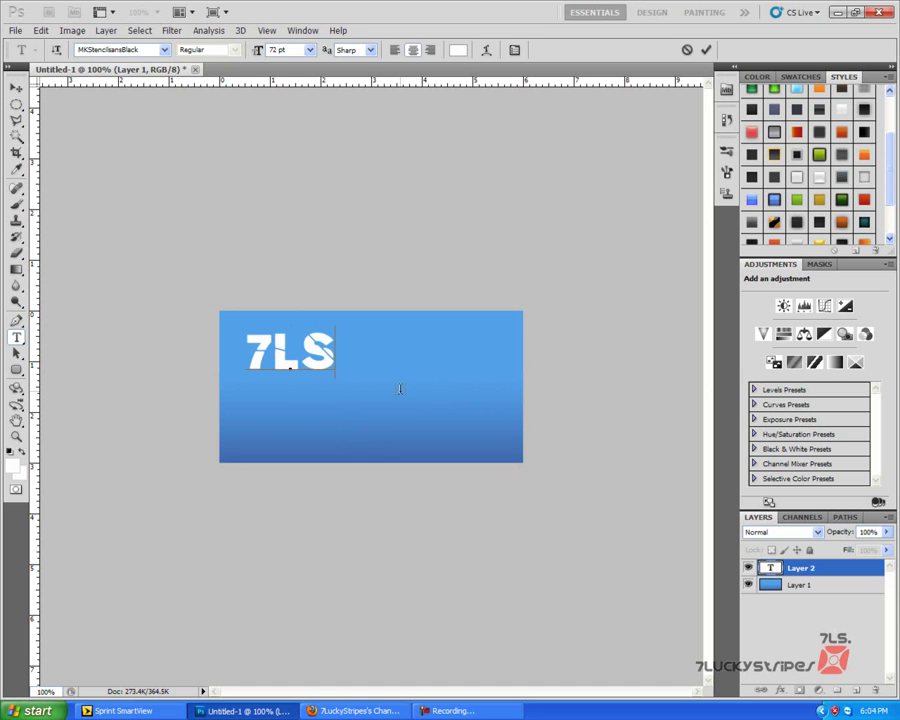
left_click(16, 89)
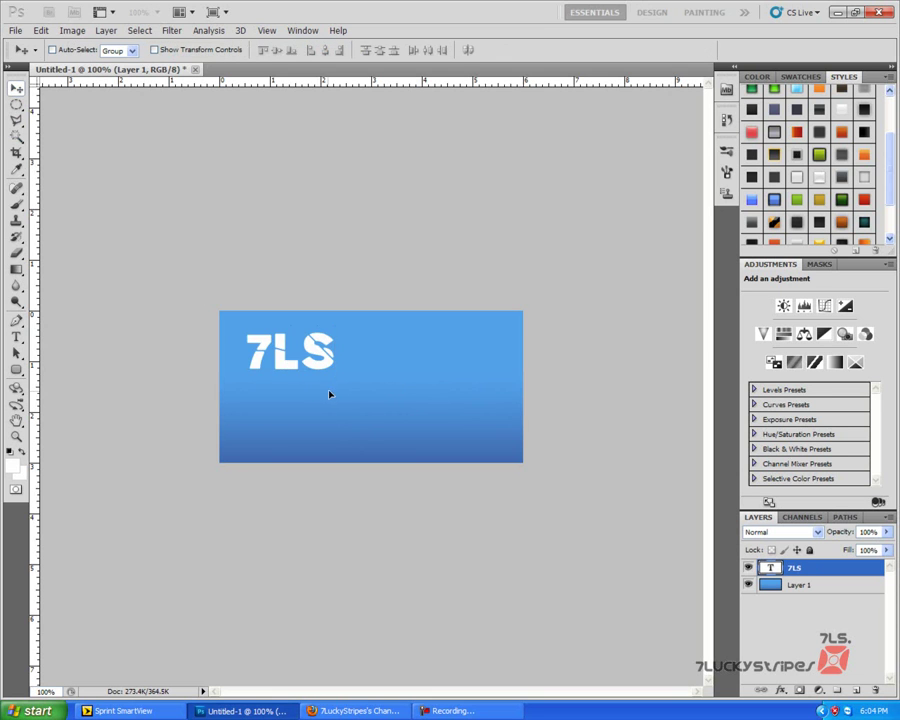
left_click_drag(276, 362, 351, 387)
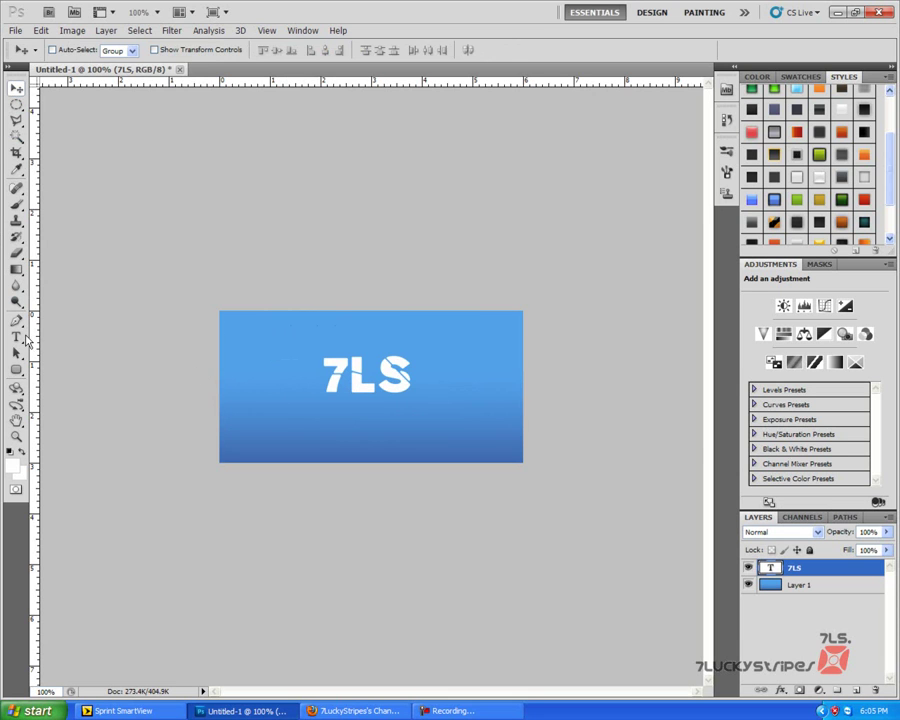
- Extend the text to '7LuckyStripes' and set all of it to 60 pt
left_click(16, 337)
left_click(355, 376)
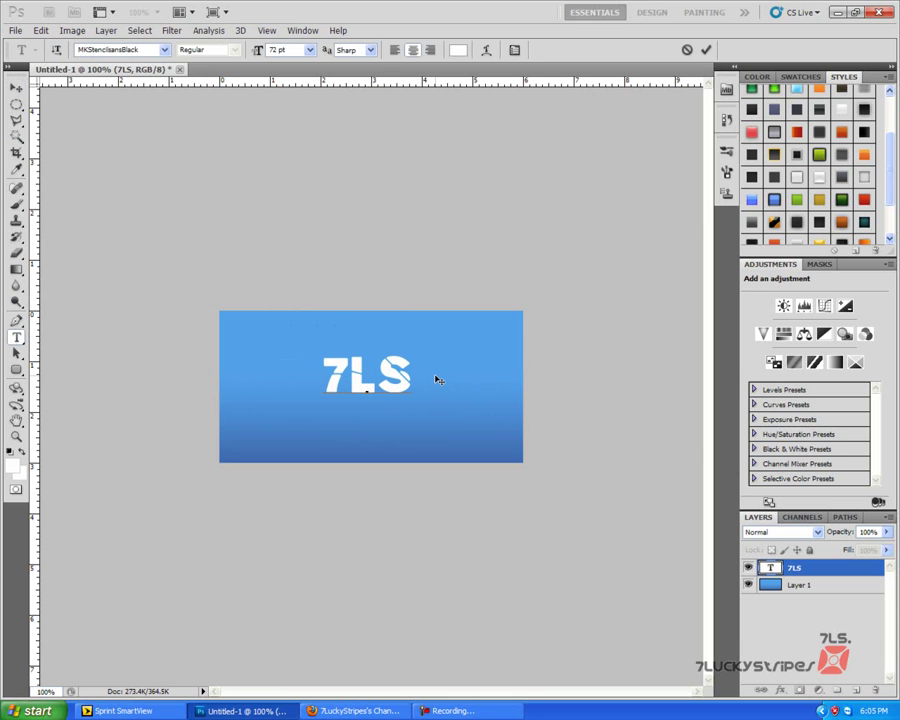
type("ucky")
key("BackSpace")
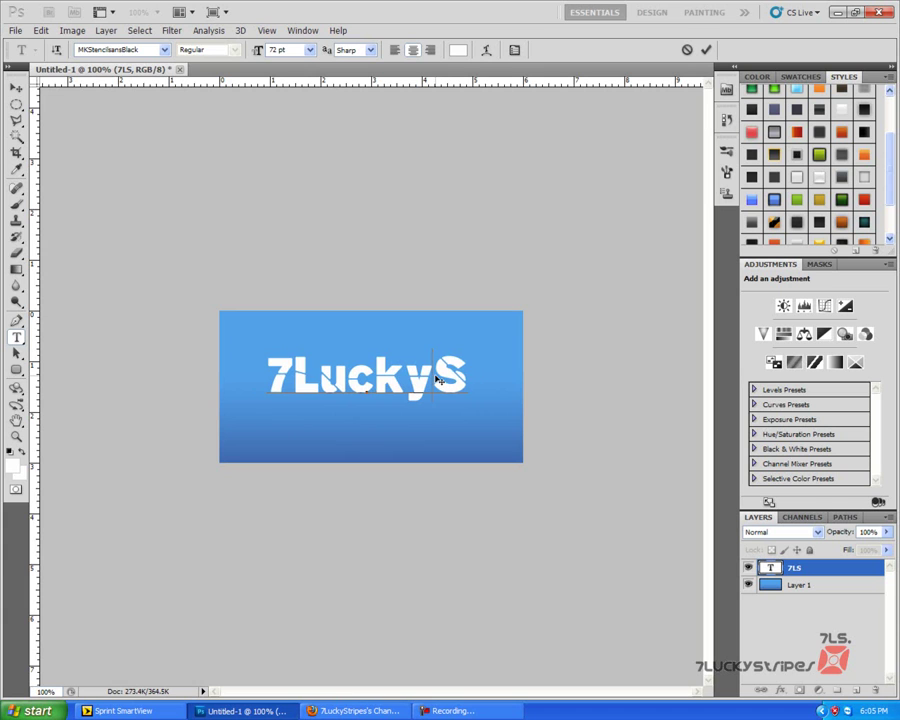
left_click(456, 373)
type("tripes")
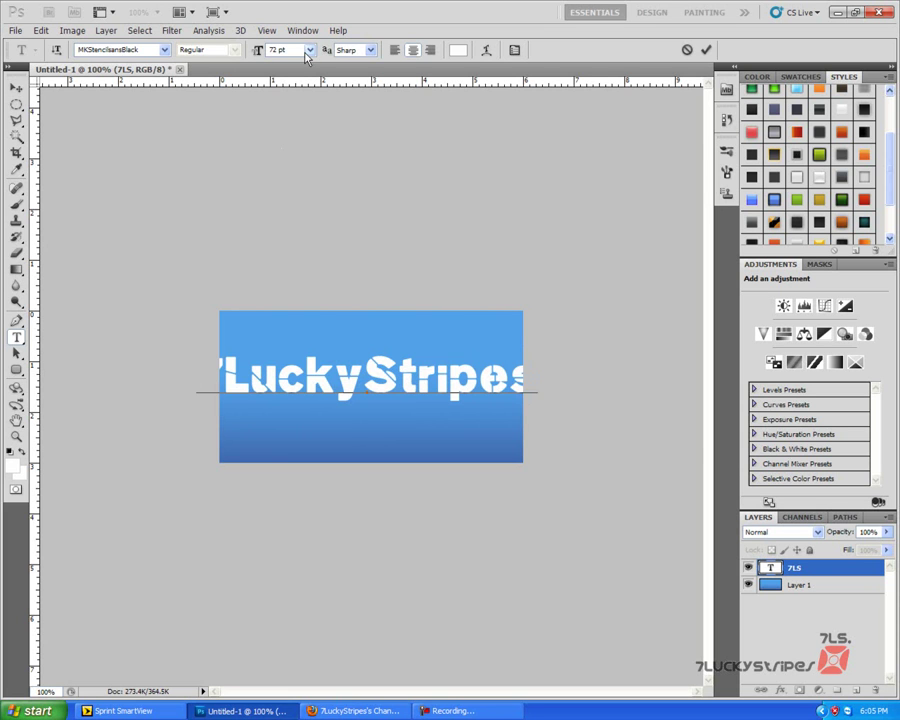
key("ctrl+a")
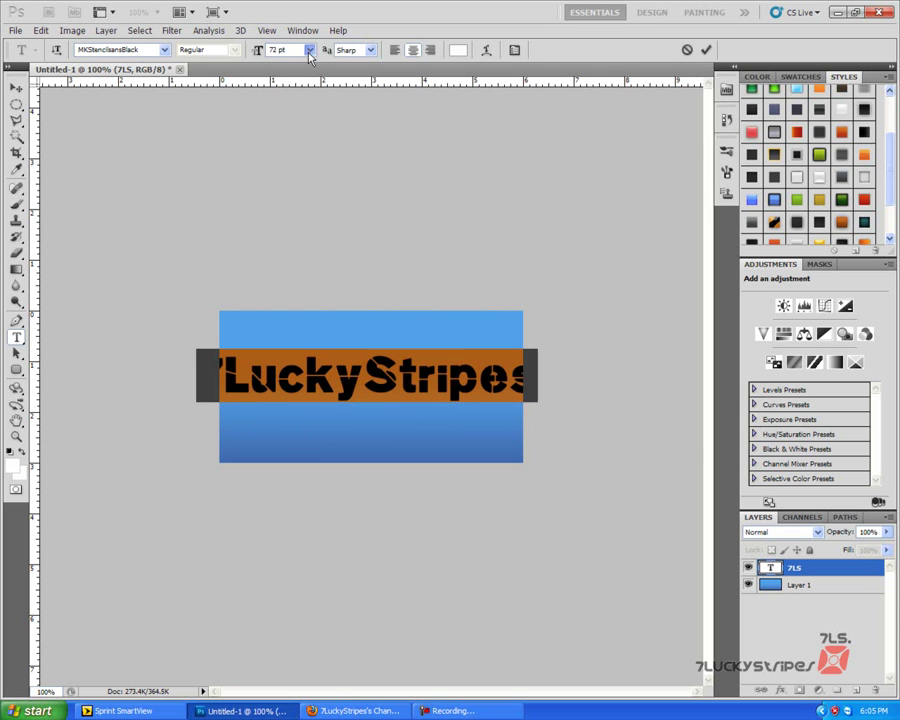
left_click(310, 49)
left_click(297, 228)
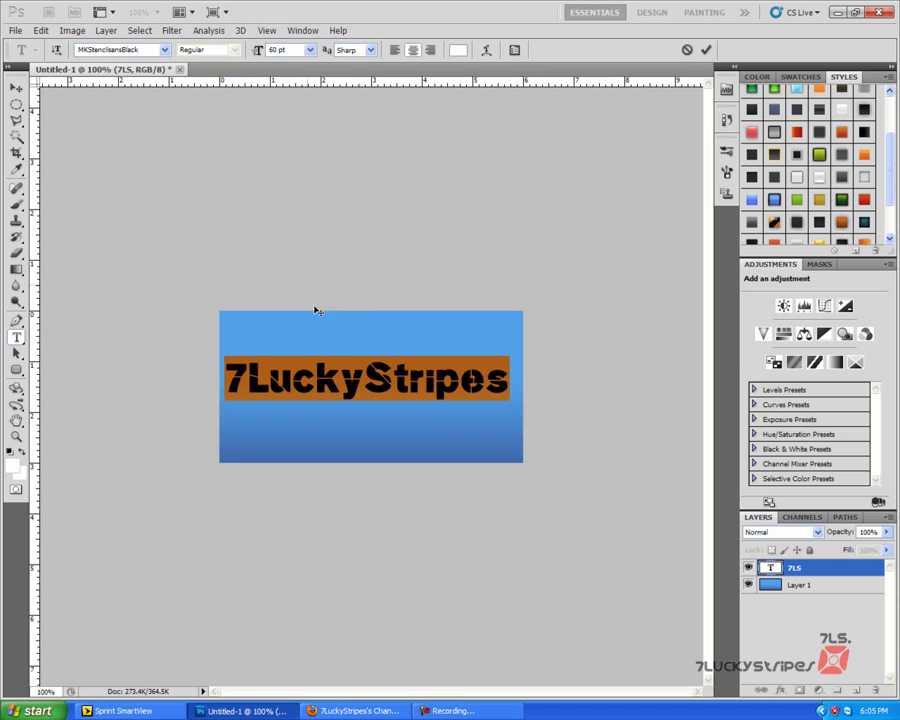
left_click(15, 87)
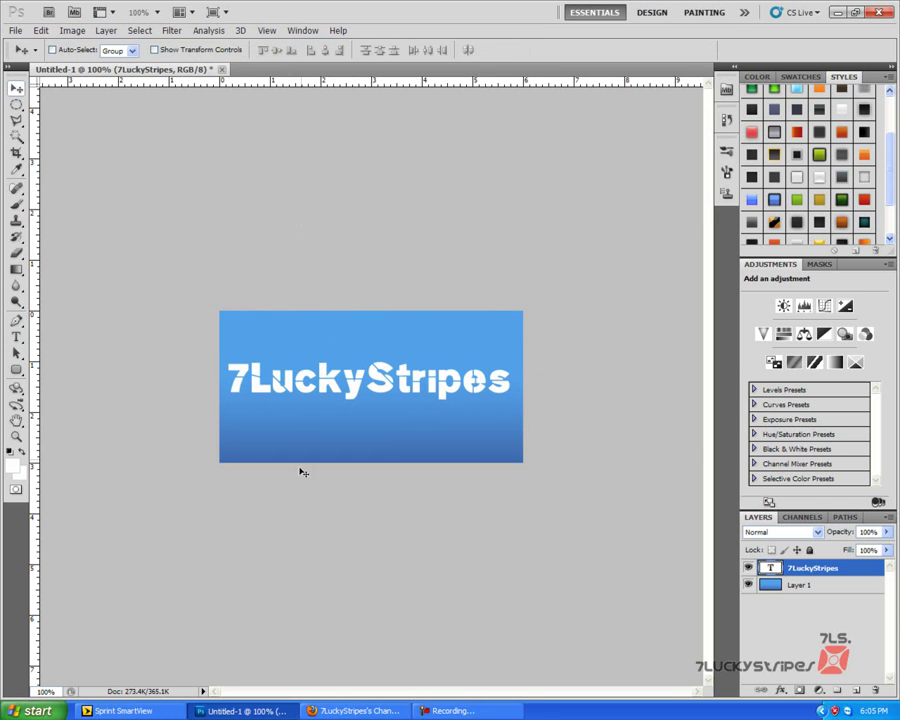
- Rasterize the 7LuckyStripes type layer and duplicate Layer 1 as Layer 1 copy
right_click(789, 578)
left_click(705, 354)
left_click(803, 585)
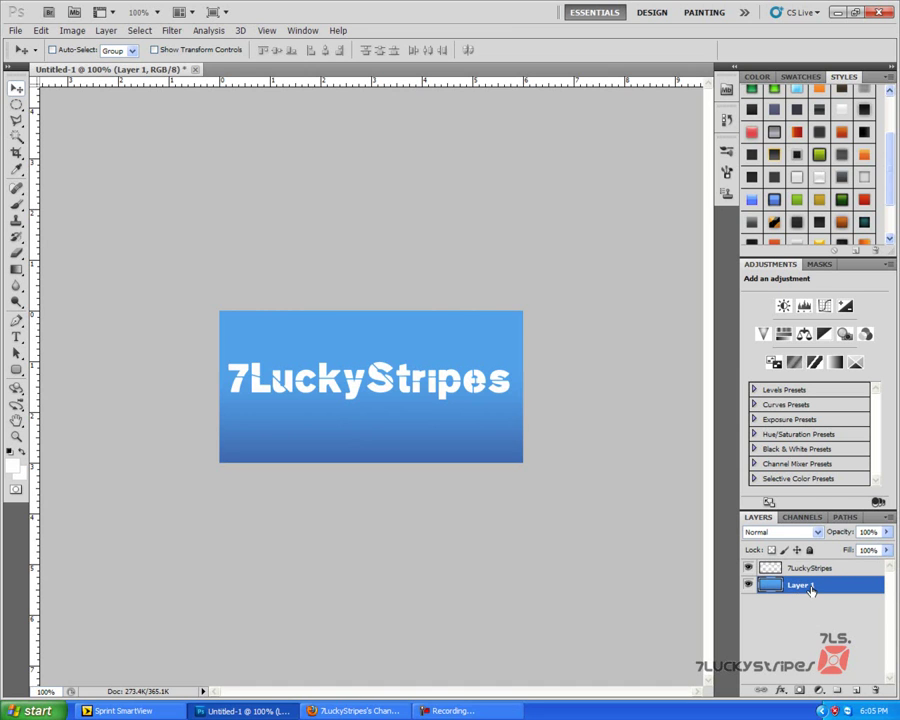
key("ctrl+j")
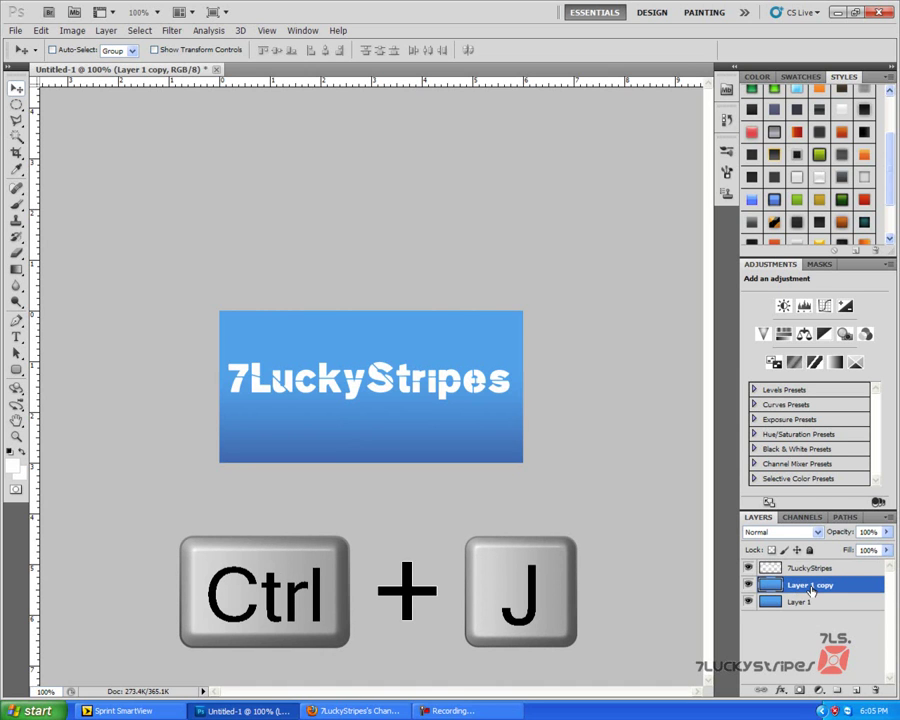
left_click(810, 568)
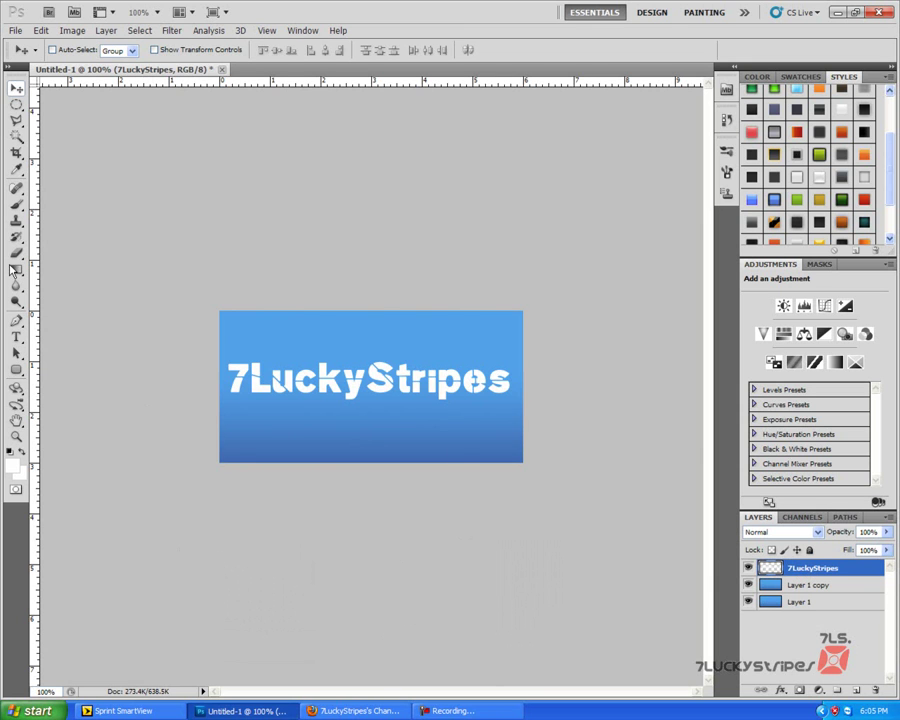
left_click(16, 136)
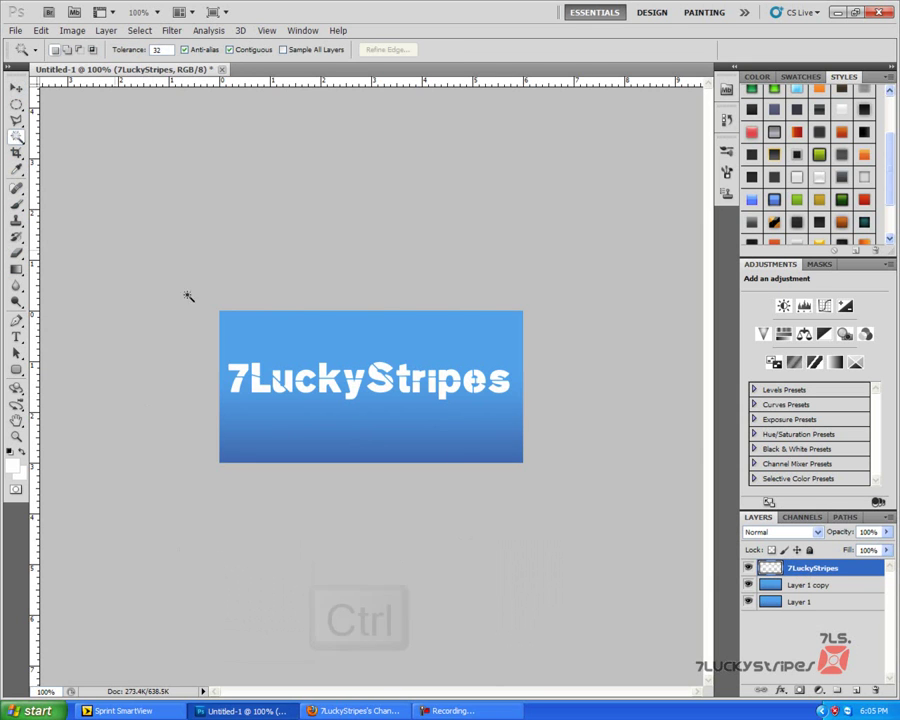
- Delete the text-shaped selection from Layer 1 copy and hide the 7LuckyStripes layer
left_click(771, 570, "ctrl")
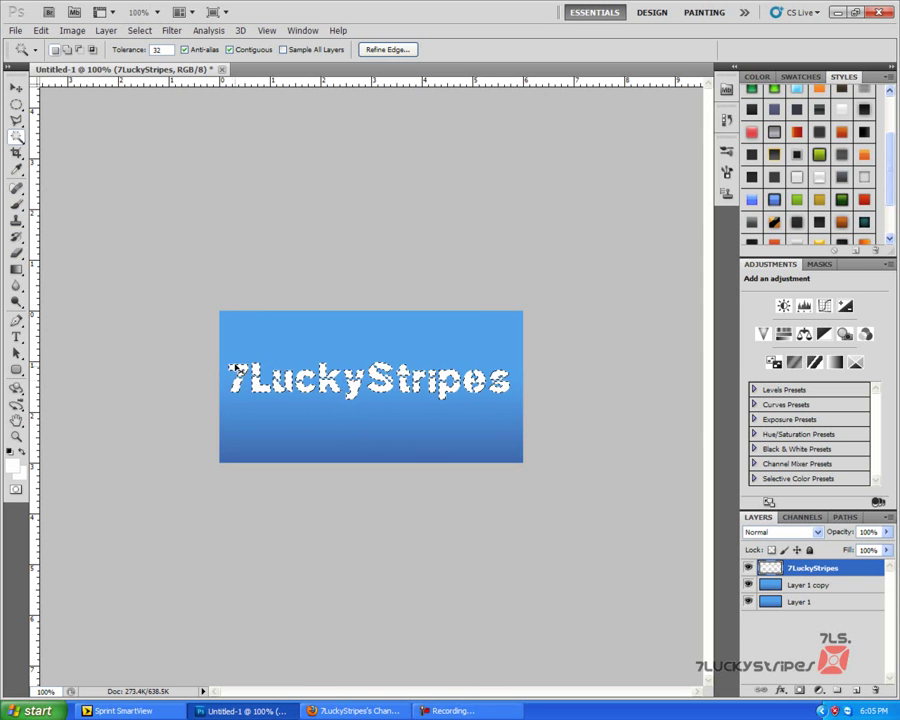
left_click(812, 585)
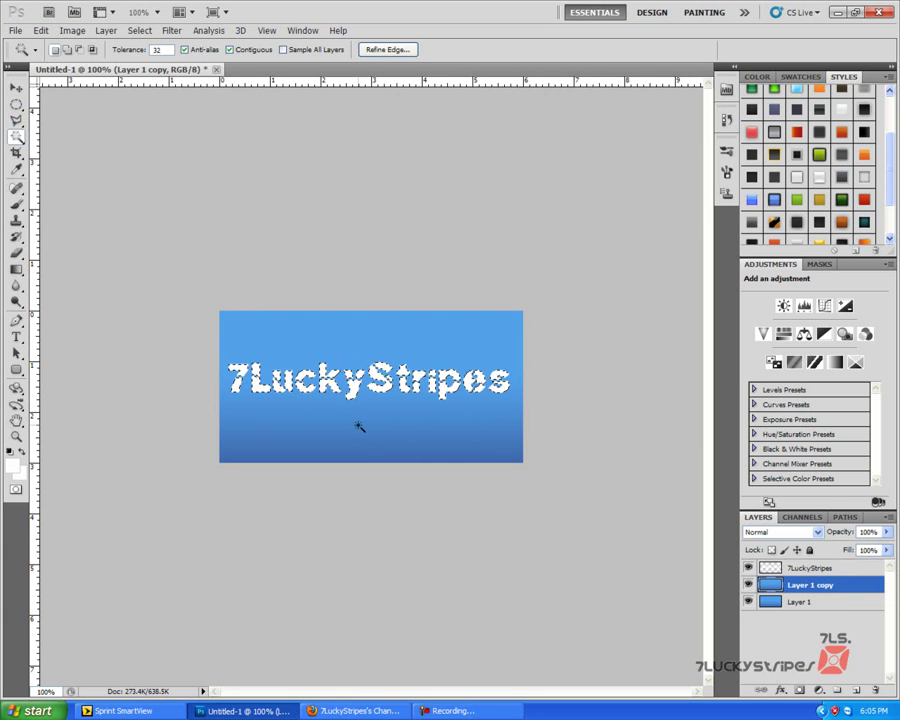
key("Delete")
key("Delete")
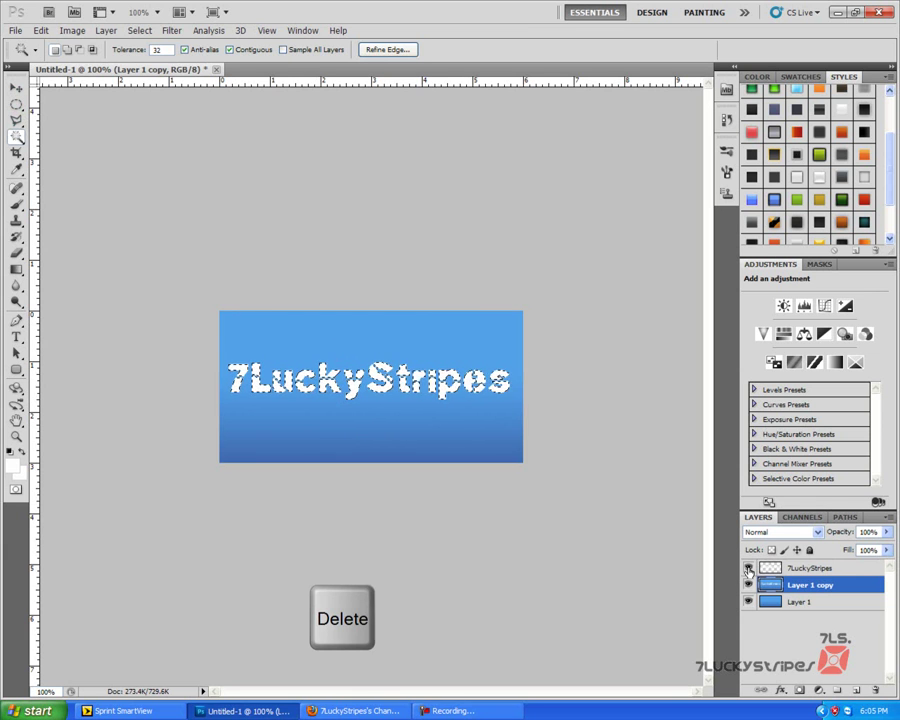
left_click(749, 568)
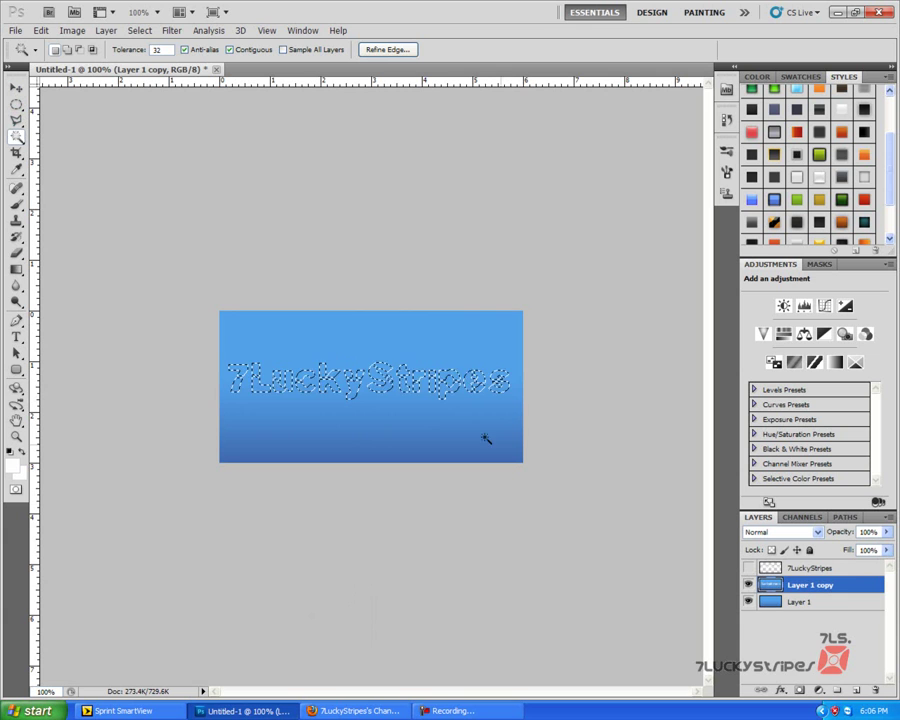
- Give Layer 1 copy a deeper Bevel and Emboss and a lower-opacity Drop Shadow
left_click(781, 690)
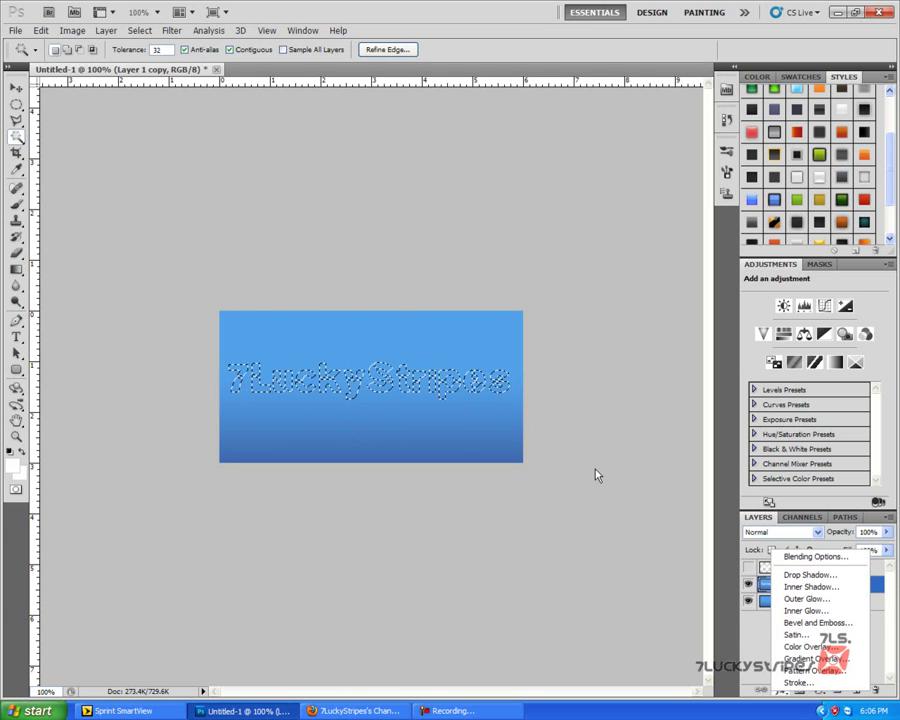
left_click(815, 556)
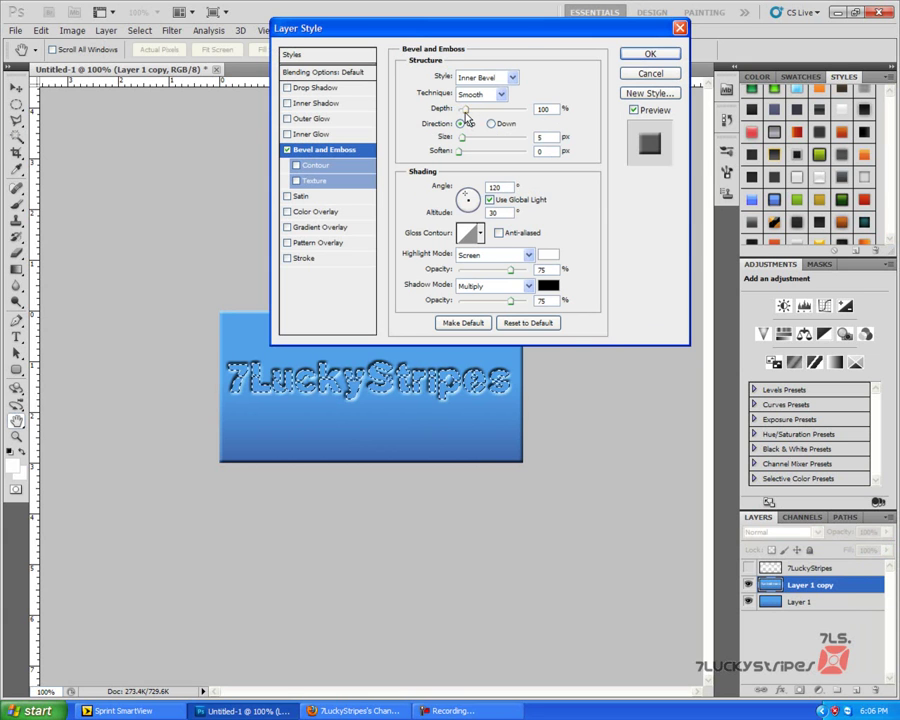
left_click_drag(465, 114, 461, 145)
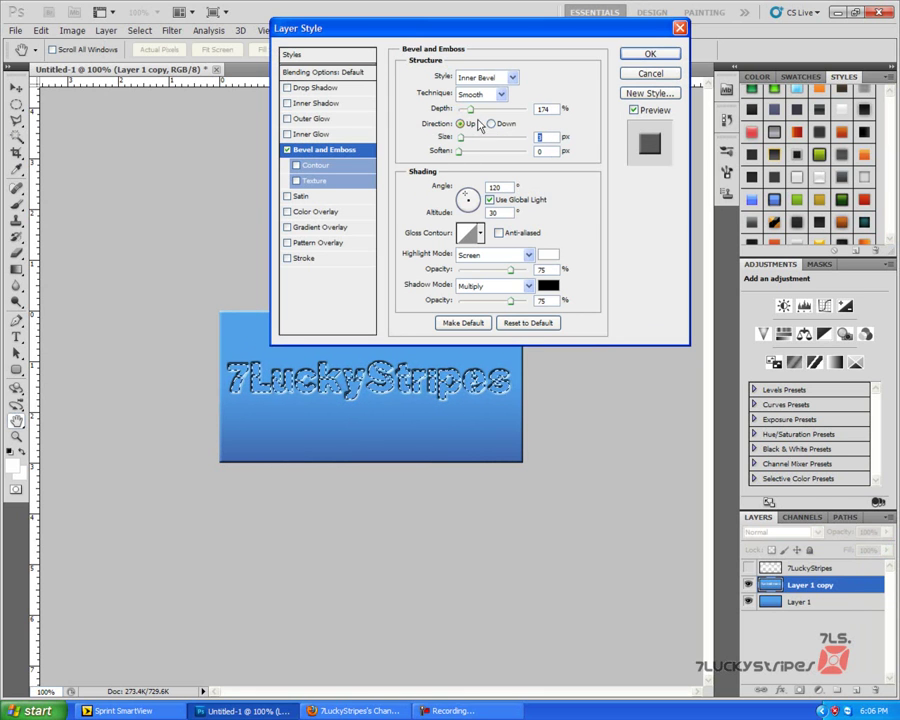
left_click(314, 89)
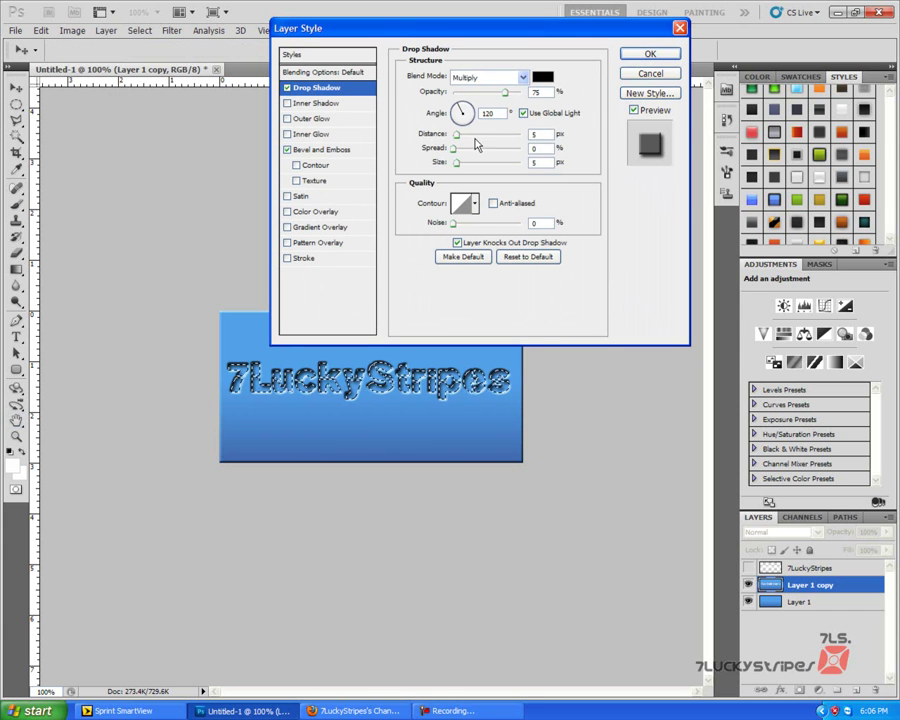
mouse_move(498, 93)
left_mouse_down()
mouse_move(470, 94)
mouse_move(486, 89)
left_mouse_up()
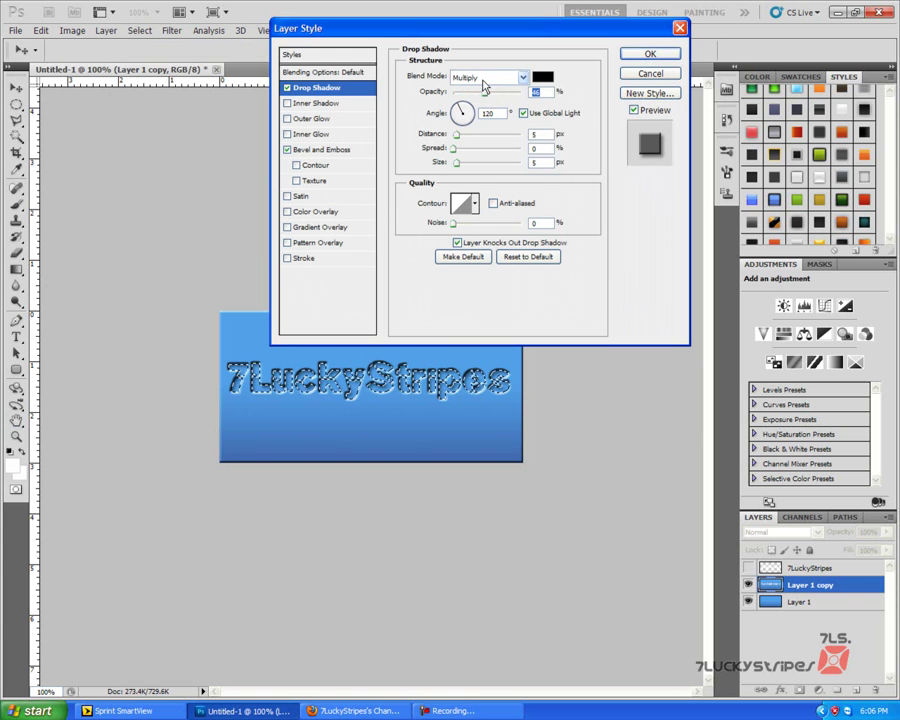
left_click(637, 56)
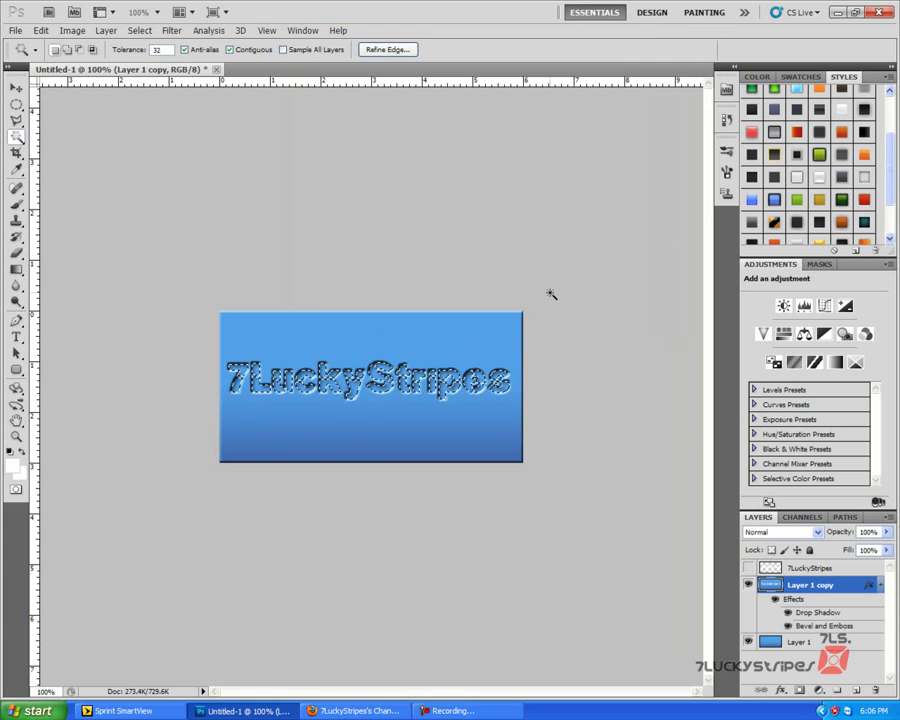
- Apply Levels to Layer 1 with input values 142, 1.50 and 201
left_click(795, 643)
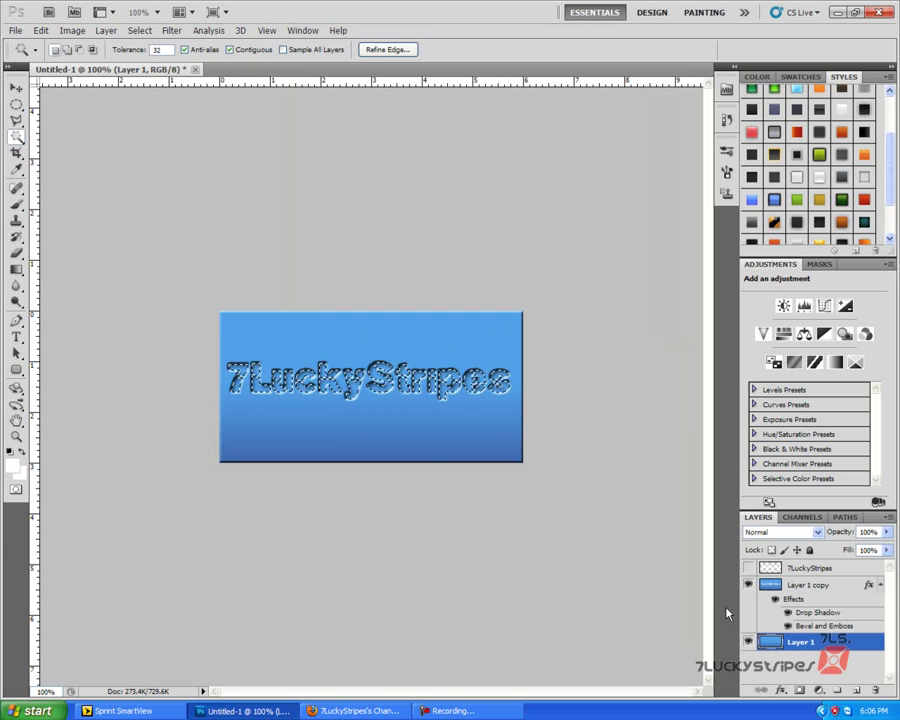
key("ctrl+l")
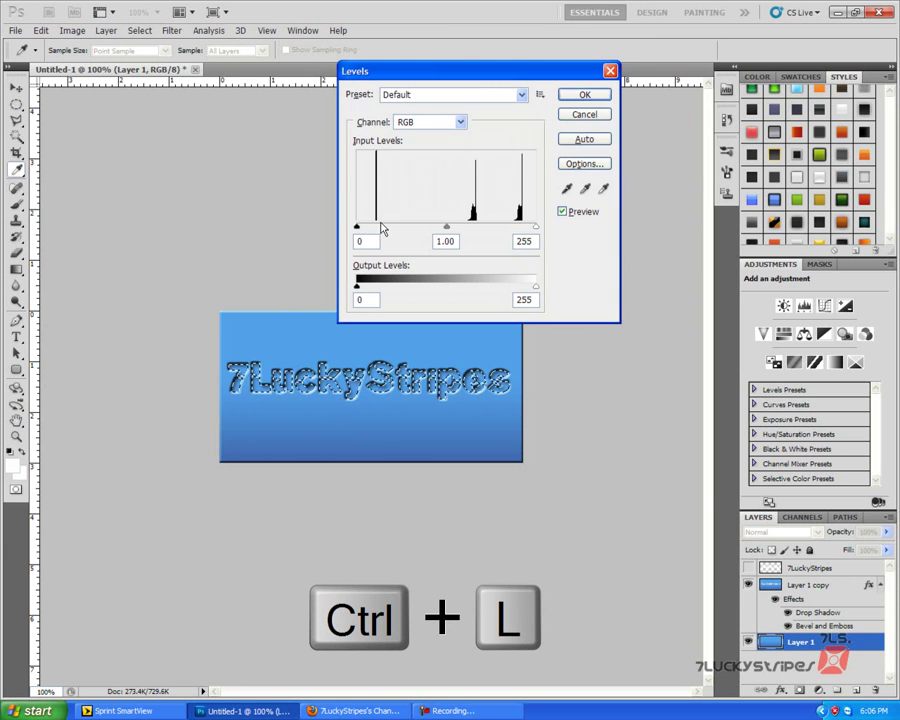
left_click_drag(358, 227, 398, 230)
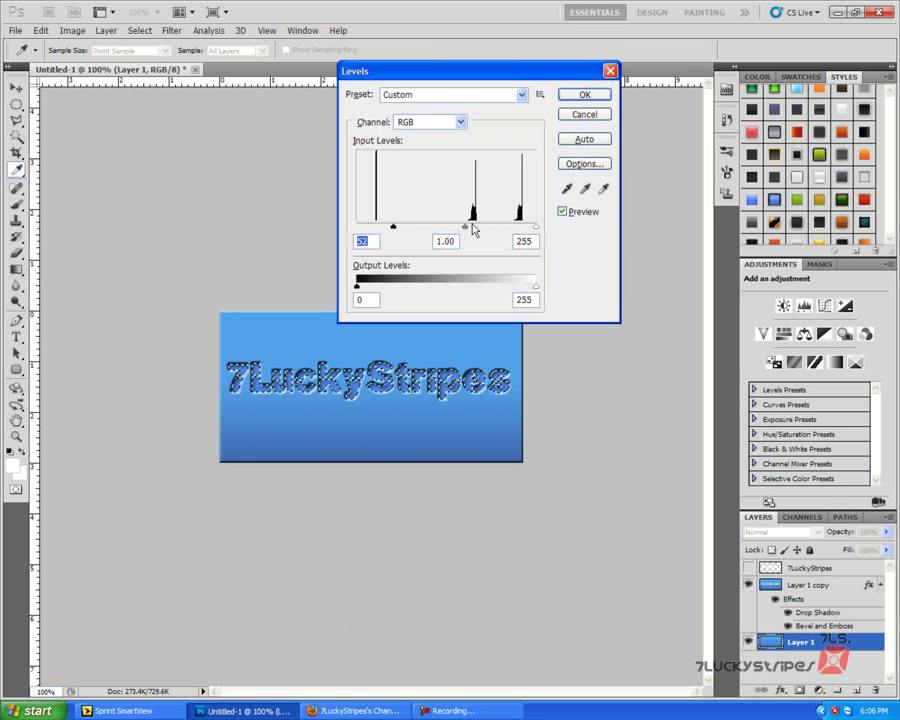
left_click_drag(466, 228, 444, 229)
left_click_drag(535, 229, 499, 233)
left_click_drag(393, 228, 456, 230)
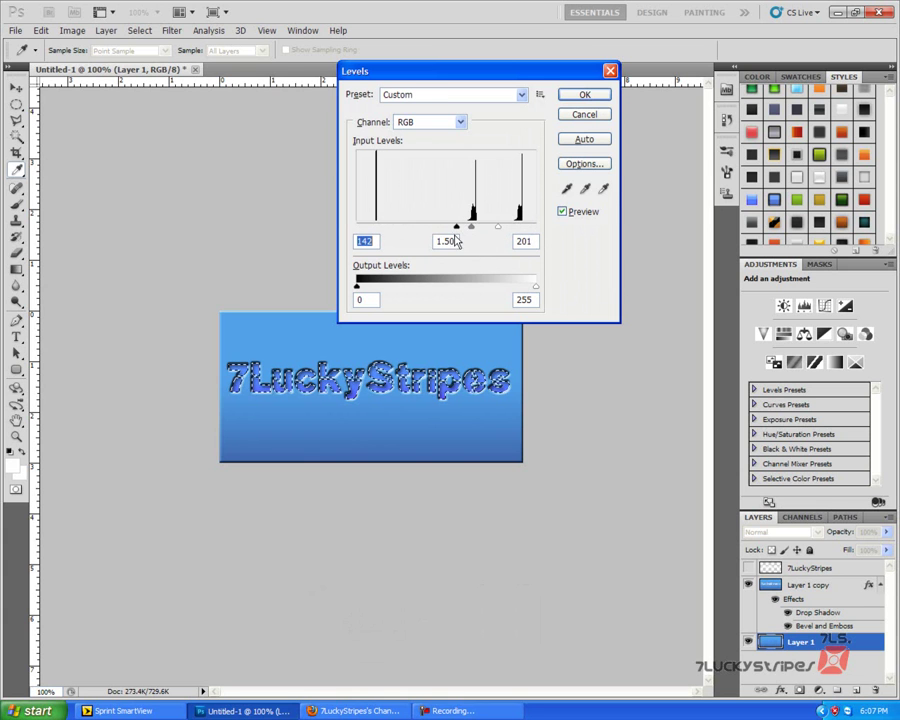
left_click(574, 97)
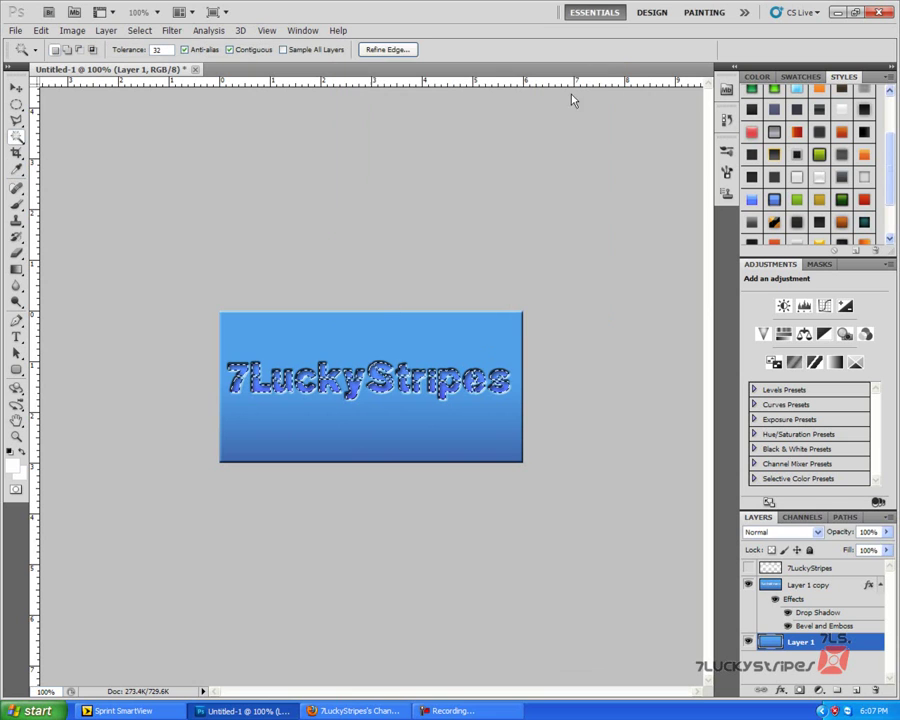
- Deselect with Ctrl+D to leave the embossed 7LuckyStripes lettering clean
key("ctrl+d")
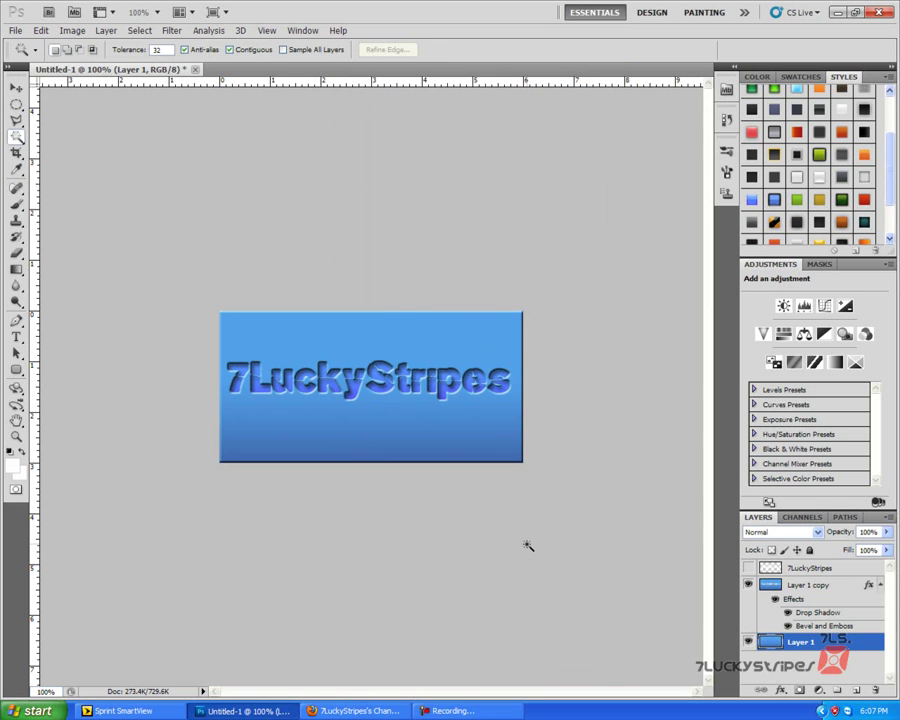